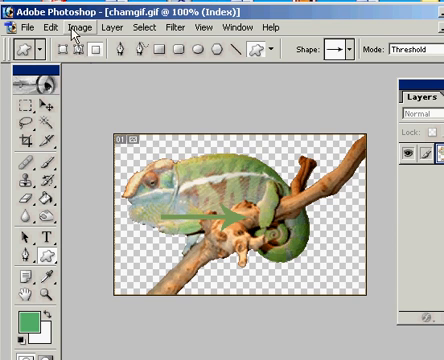
- Convert the chameleon image from indexed colour to RGB Color via Image > Mode
{"action": "left_click", "coordinate": [79, 27]}
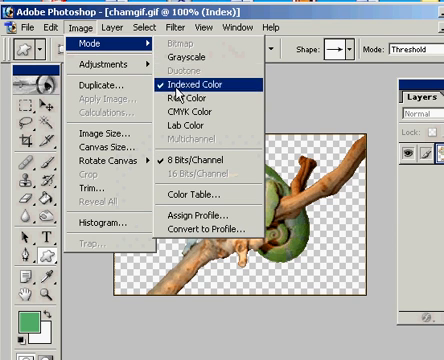
{"action": "mouse_move", "coordinate": [100, 44]}
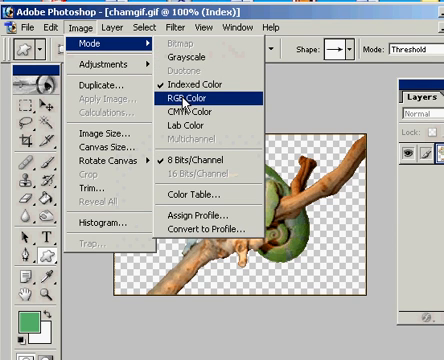
{"action": "left_click", "coordinate": [186, 98]}
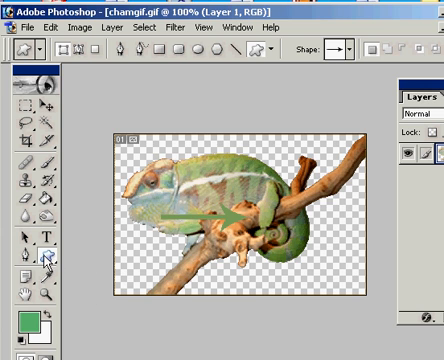
- With the Line Tool, draw two thin 1-pixel horizontal lines across the chameleon (Shapes 1 and 2)
{"action": "left_click", "coordinate": [47, 258]}
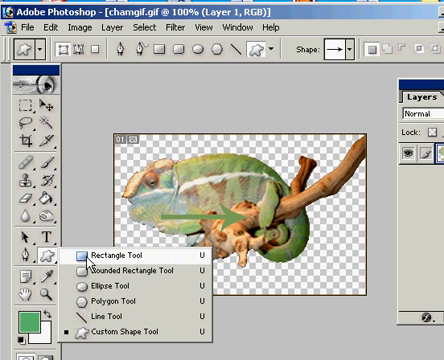
{"action": "left_click", "coordinate": [84, 316]}
{"action": "left_click_drag", "start_coordinate": [166, 196], "coordinate": [276, 195]}
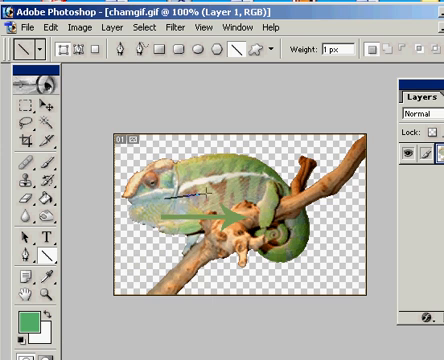
{"action": "left_click_drag", "start_coordinate": [145, 247], "coordinate": [308, 251]}
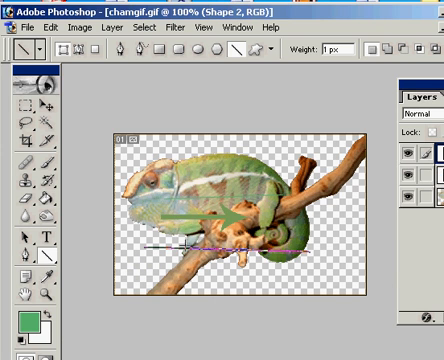
- Enable Start arrowheads and draw a thin arrow, then a 3 px green arrow across the lower image
{"action": "left_click", "coordinate": [272, 50]}
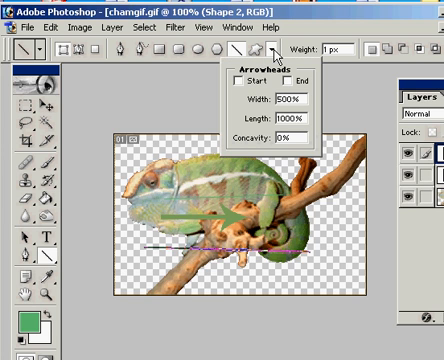
{"action": "left_click", "coordinate": [238, 81]}
{"action": "left_click_drag", "start_coordinate": [150, 244], "coordinate": [277, 258]}
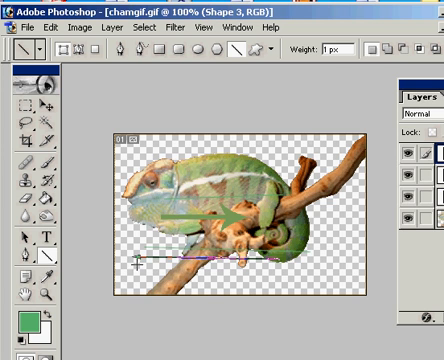
{"action": "double_click", "coordinate": [330, 48]}
{"action": "type", "text": "3"}
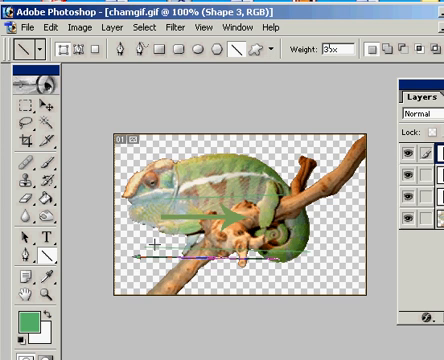
{"action": "left_click_drag", "start_coordinate": [265, 267], "coordinate": [138, 267]}
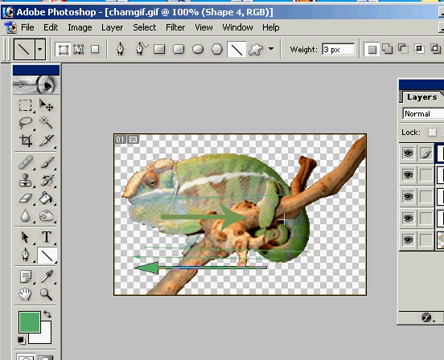
- At 6 px weight, draw a thick left-pointing arrow and a diagonal arrow pointing down-left
{"action": "double_click", "coordinate": [330, 48]}
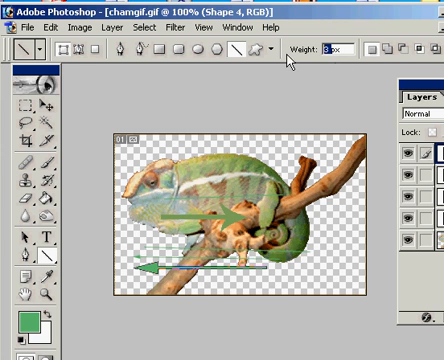
{"action": "type", "text": "6"}
{"action": "left_click_drag", "start_coordinate": [312, 240], "coordinate": [133, 242]}
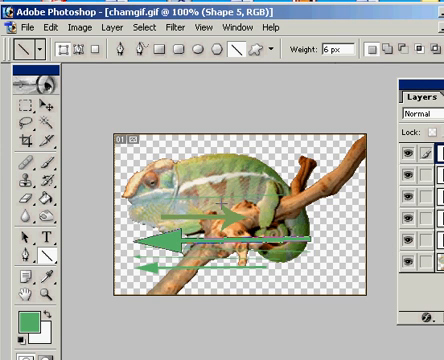
{"action": "left_click_drag", "start_coordinate": [222, 203], "coordinate": [320, 152]}
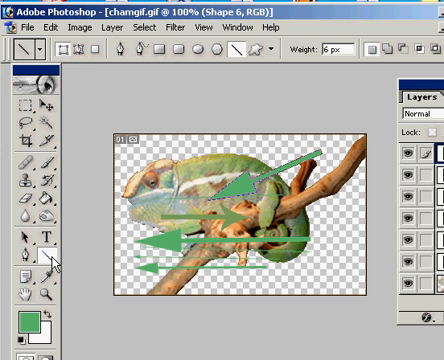
- Switch to the Custom Shape Tool and draw a light bulb shape over the chameleon
{"action": "left_click", "coordinate": [272, 49]}
{"action": "left_click", "coordinate": [259, 49]}
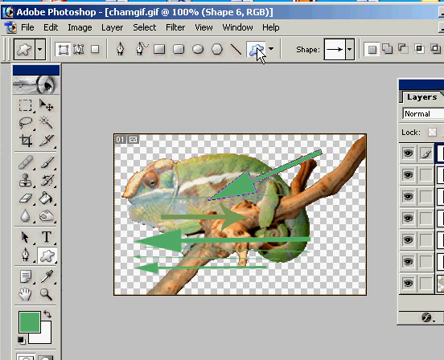
{"action": "left_click", "coordinate": [350, 53]}
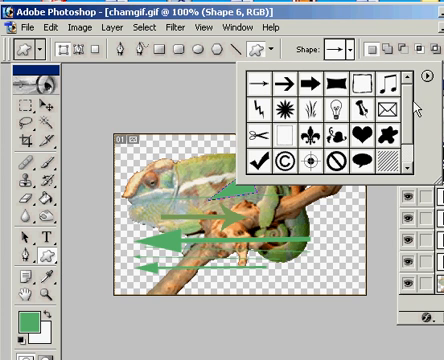
{"action": "left_click", "coordinate": [334, 108]}
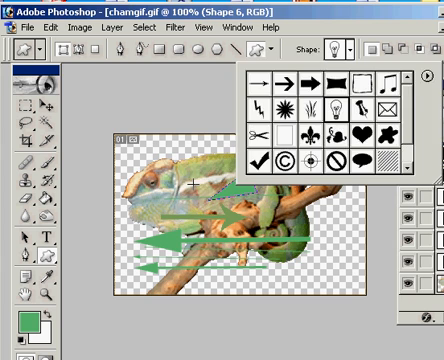
{"action": "left_click_drag", "start_coordinate": [183, 178], "coordinate": [210, 234]}
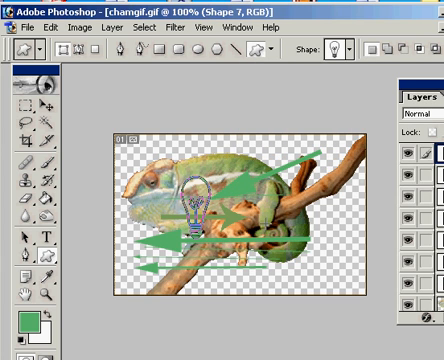
- Pick the heart custom shape and draw a large green heart over the chameleon
{"action": "left_click", "coordinate": [350, 50]}
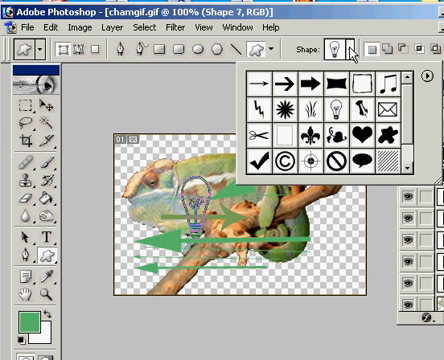
{"action": "left_click", "coordinate": [361, 134]}
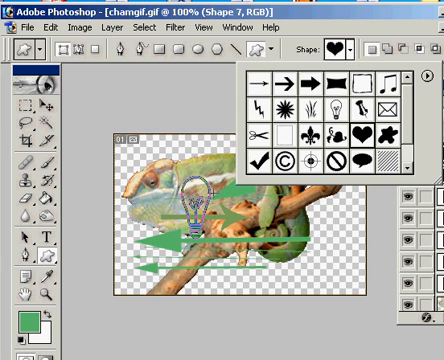
{"action": "key", "text": "Return"}
{"action": "left_click_drag", "start_coordinate": [200, 184], "coordinate": [268, 262]}
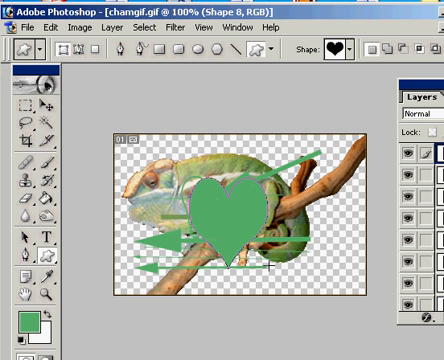
- Set the foreground colour to a pinkish red and add a small shape at the heart's right edge (Shape 9)
{"action": "left_click", "coordinate": [30, 322]}
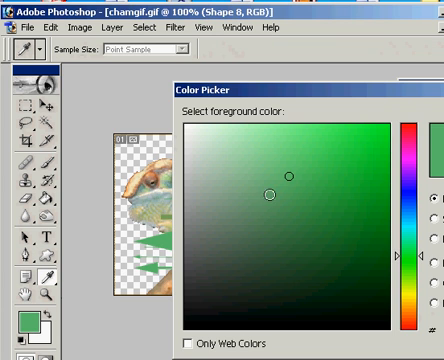
{"action": "left_click", "coordinate": [409, 132]}
{"action": "key", "text": "Return"}
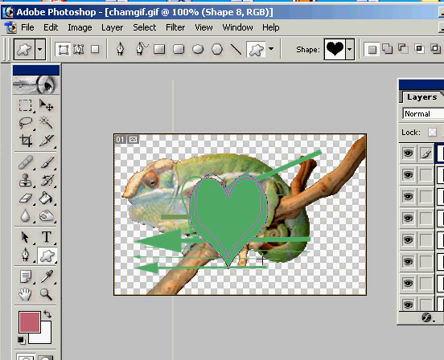
{"action": "left_click_drag", "start_coordinate": [263, 258], "coordinate": [280, 265]}
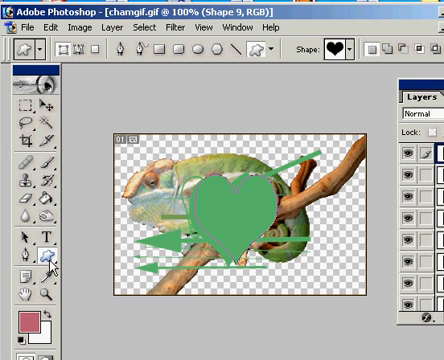
- Switch to the Rounded Rectangle Tool and draw a green rounded rectangle over the heart
{"action": "right_click", "coordinate": [47, 258]}
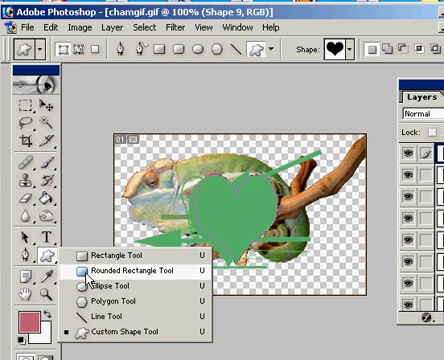
{"action": "left_click", "coordinate": [88, 271]}
{"action": "left_click_drag", "start_coordinate": [167, 175], "coordinate": [320, 252]}
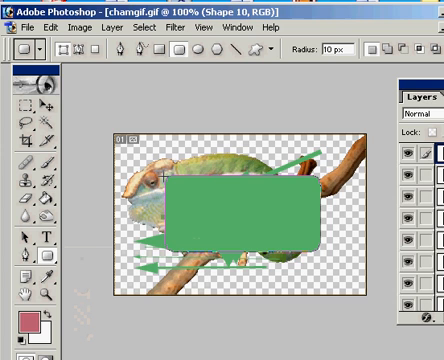
- Draw a larger rounded rectangle with a 34 px corner radius over the image (Shape 11)
{"action": "double_click", "coordinate": [330, 49]}
{"action": "type", "text": "34"}
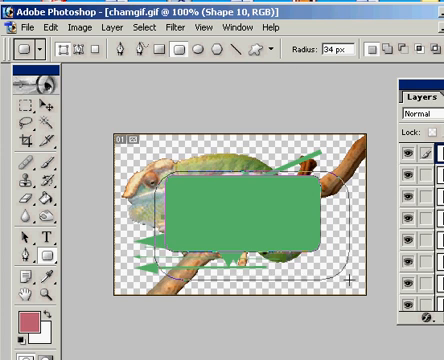
{"action": "left_click_drag", "start_coordinate": [153, 170], "coordinate": [347, 279]}
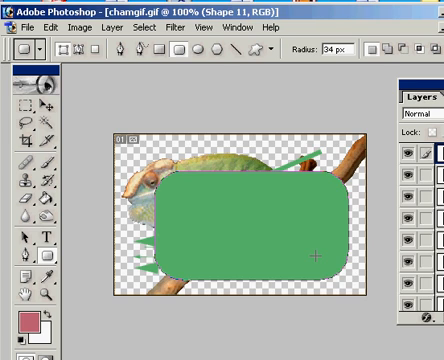